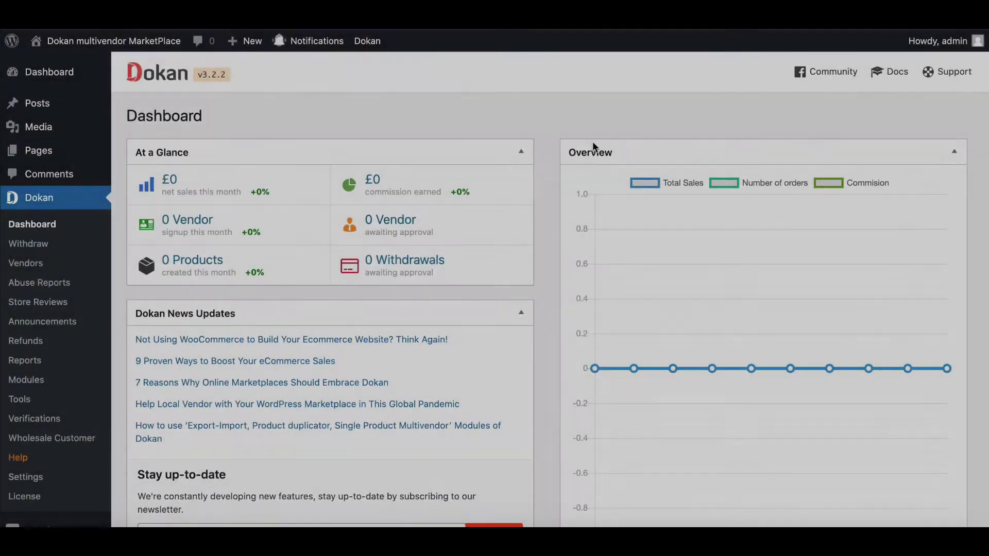
# - Open Dokan Settings from the admin sidebar and scroll through the General site options
pyautogui.scroll(-3, 592, 141)
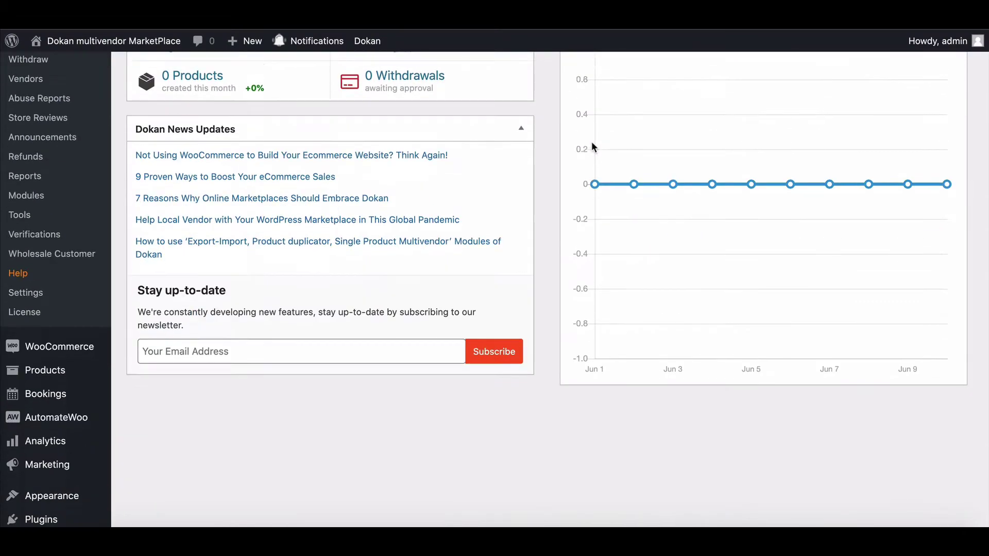
pyautogui.scroll(-5, 592, 146)
pyautogui.scroll(5, 591, 147)
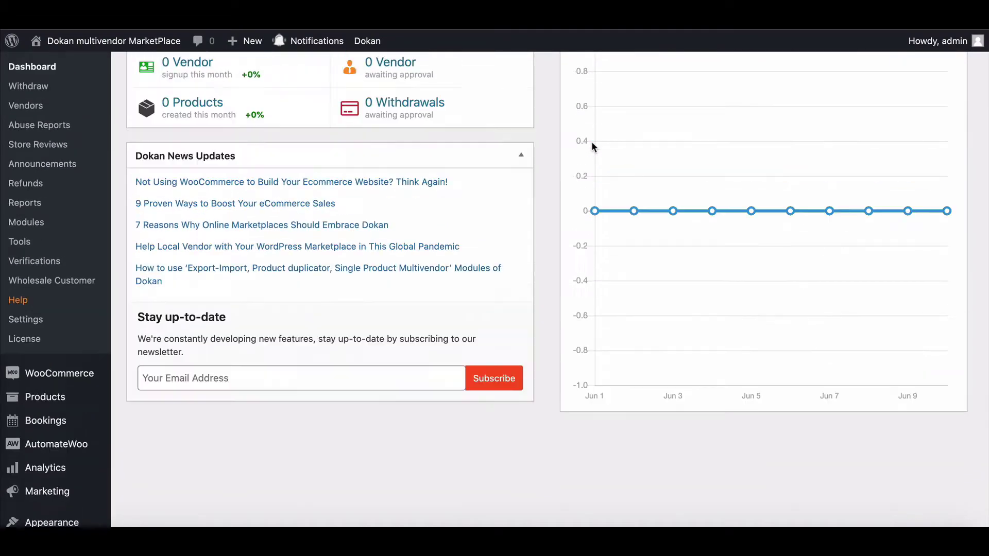
pyautogui.scroll(3, 592, 144)
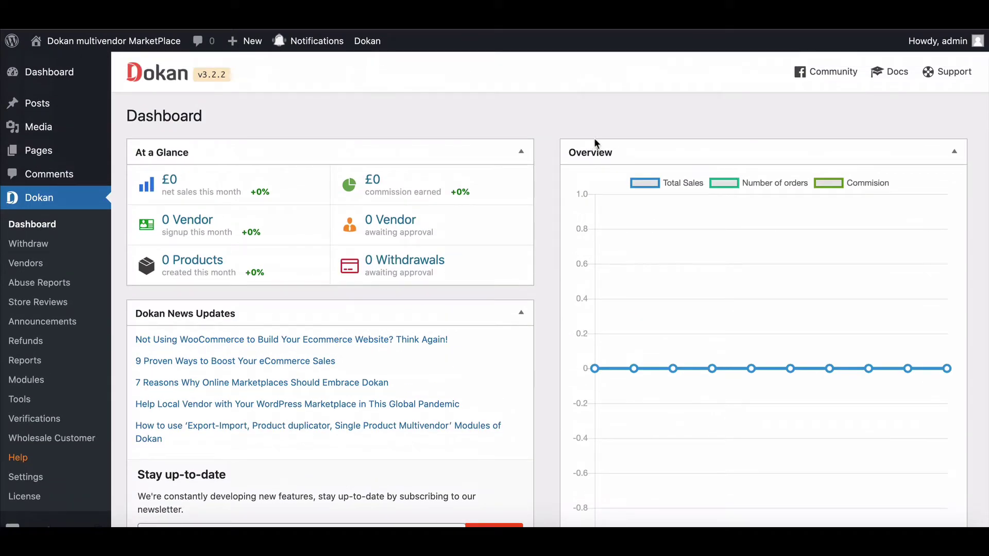
pyautogui.click(37, 479)
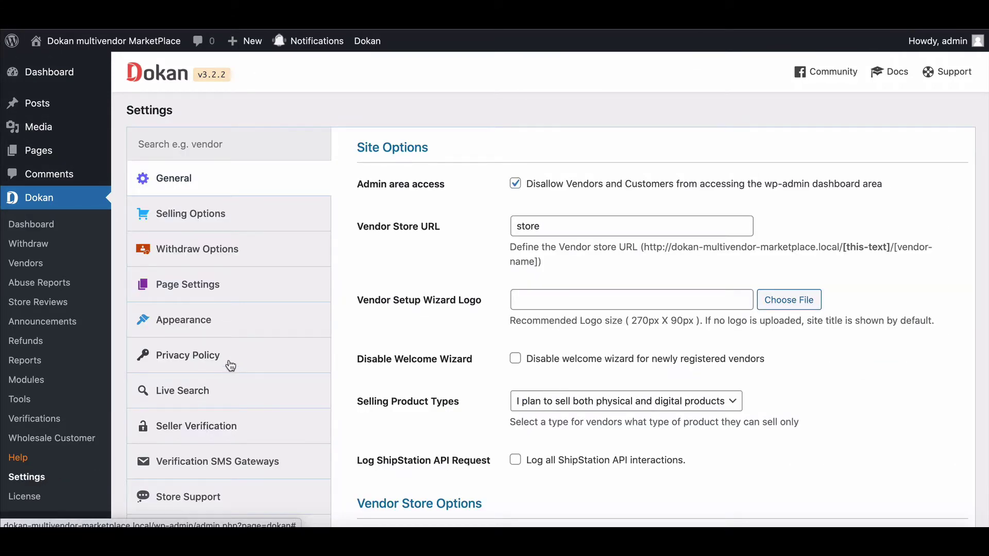
pyautogui.scroll(-2, 230, 365)
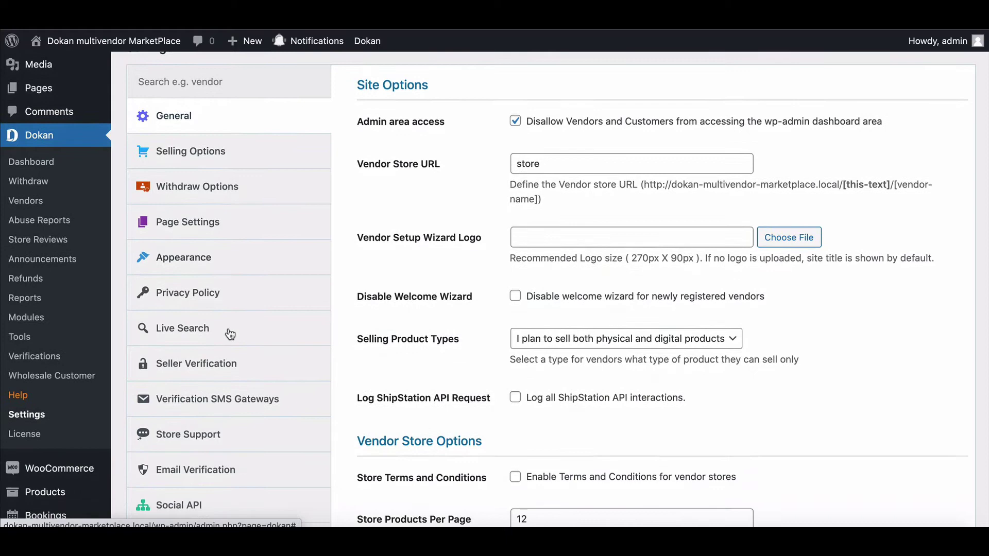
pyautogui.scroll(-3, 231, 335)
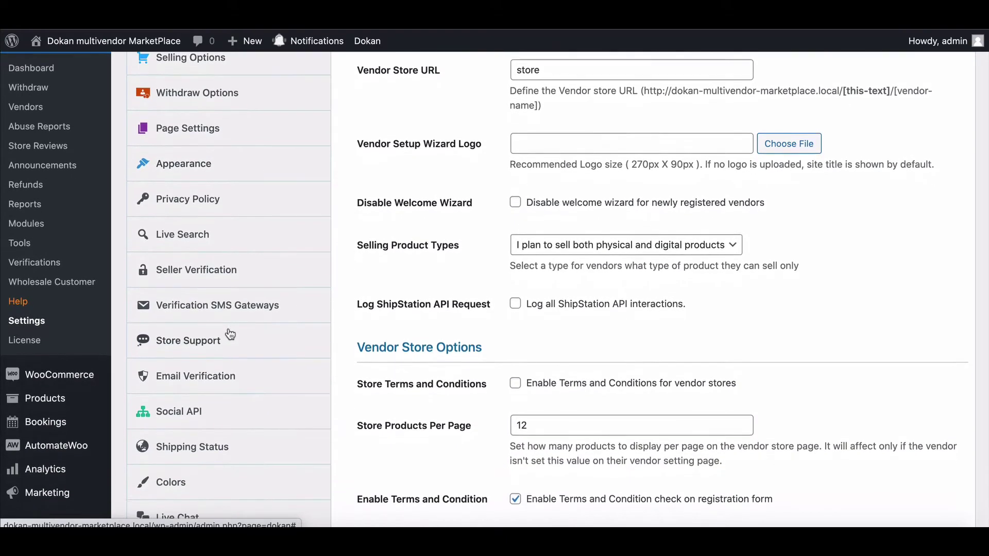
pyautogui.scroll(-2, 230, 335)
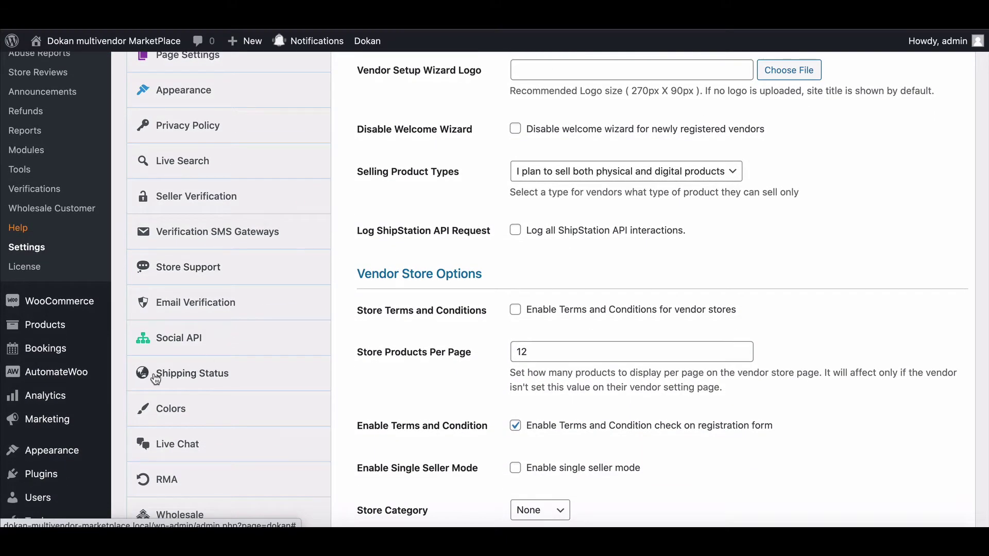
# - Show the Shipping Status settings and review the enabled carriers (DHL, DPD, Fedex, UPS, USPS) and the six statuses
pyautogui.click(185, 379)
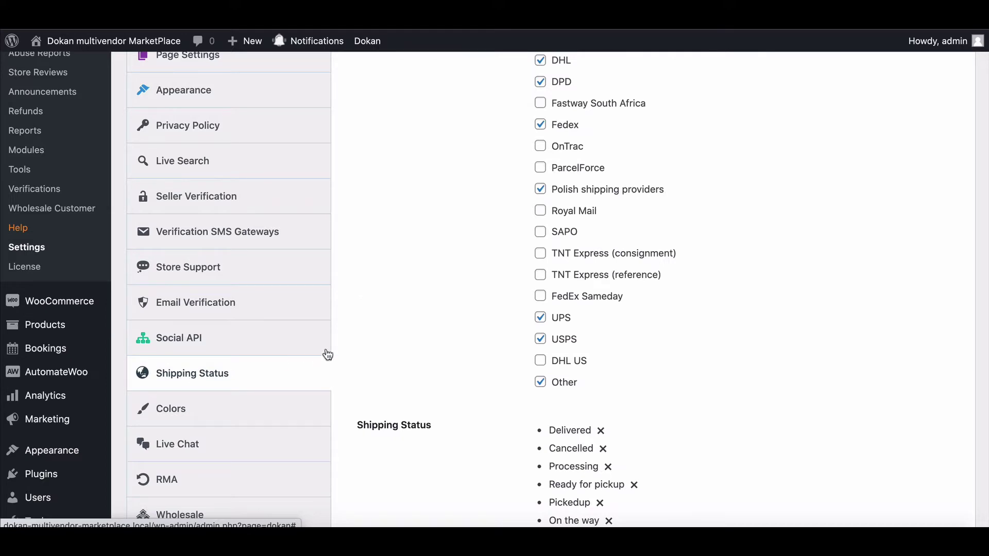
pyautogui.scroll(2, 393, 336)
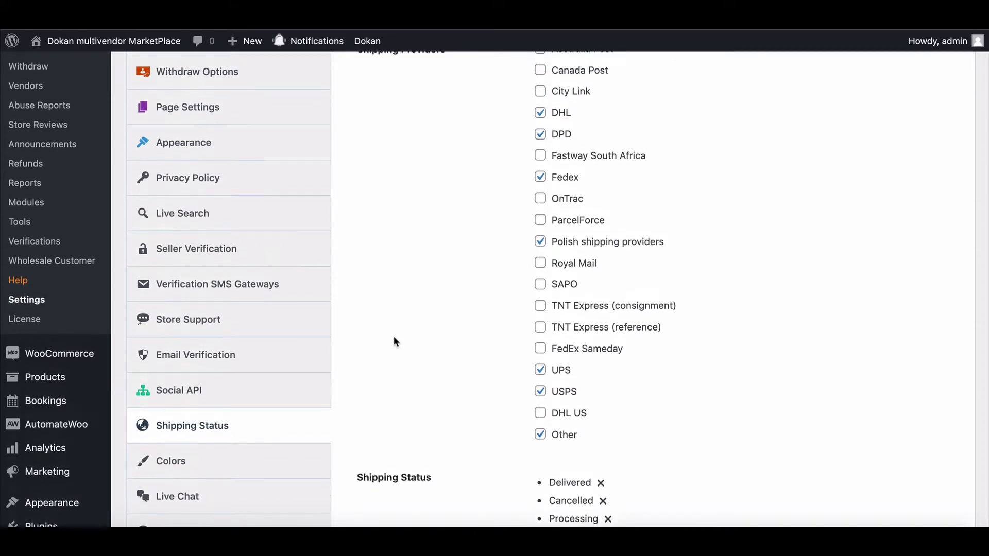
pyautogui.scroll(4, 395, 341)
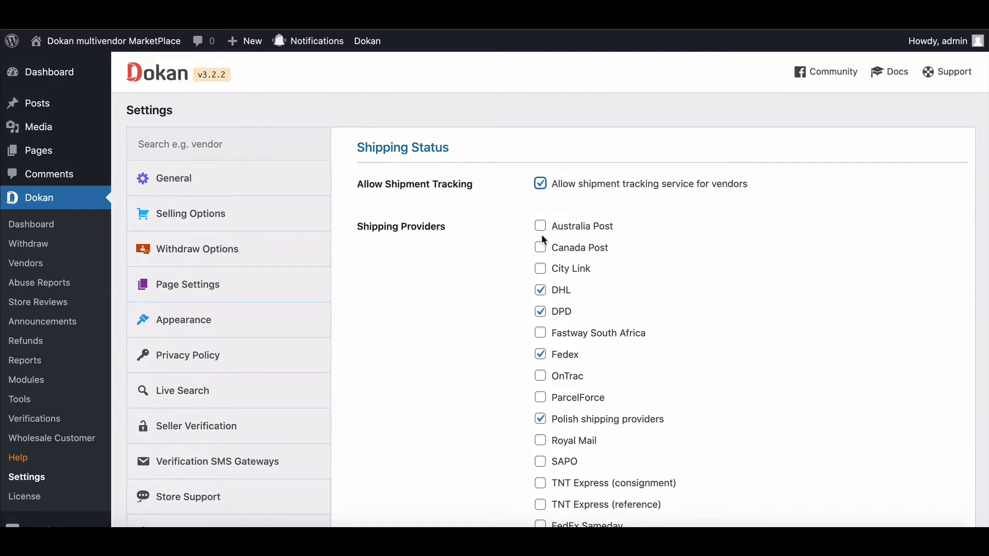
pyautogui.scroll(-3, 544, 239)
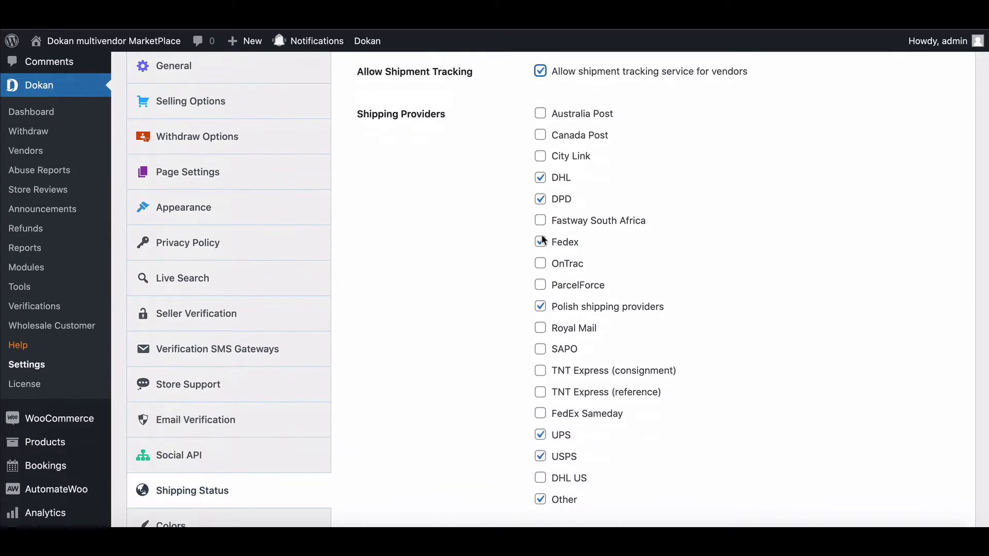
pyautogui.scroll(-5, 544, 239)
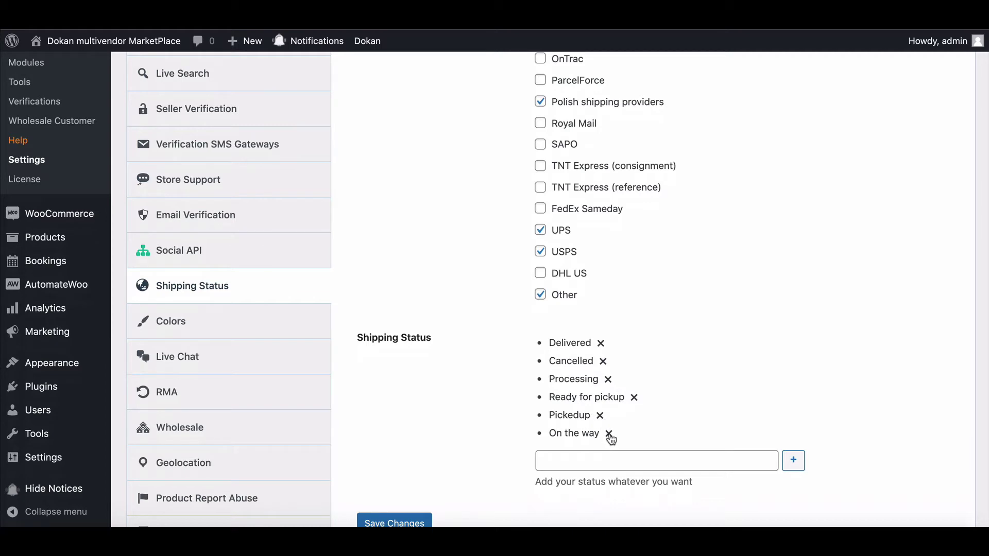
# - Remove and re-add the 'On the way' shipping status, then save the settings
pyautogui.click(609, 434)
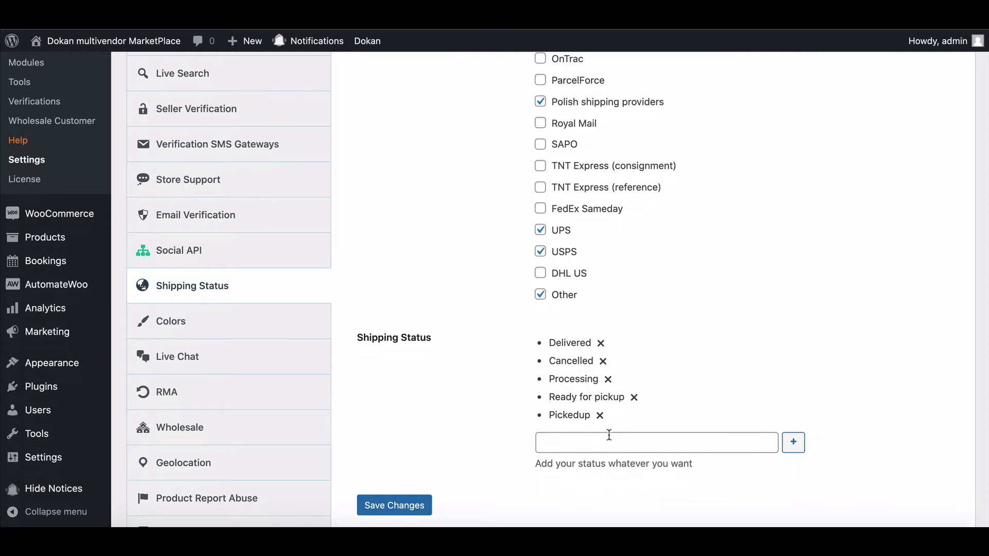
pyautogui.click(578, 441)
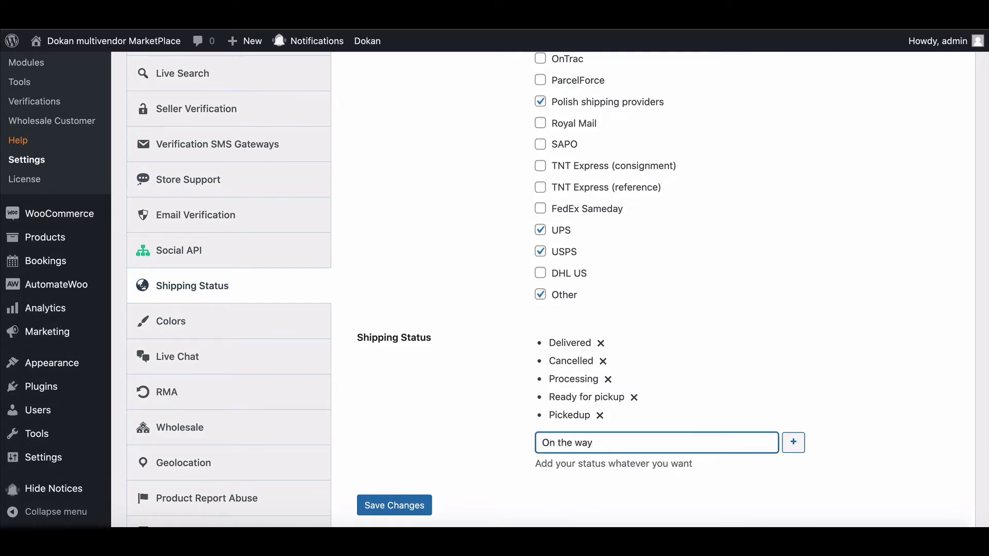
pyautogui.press('Return')
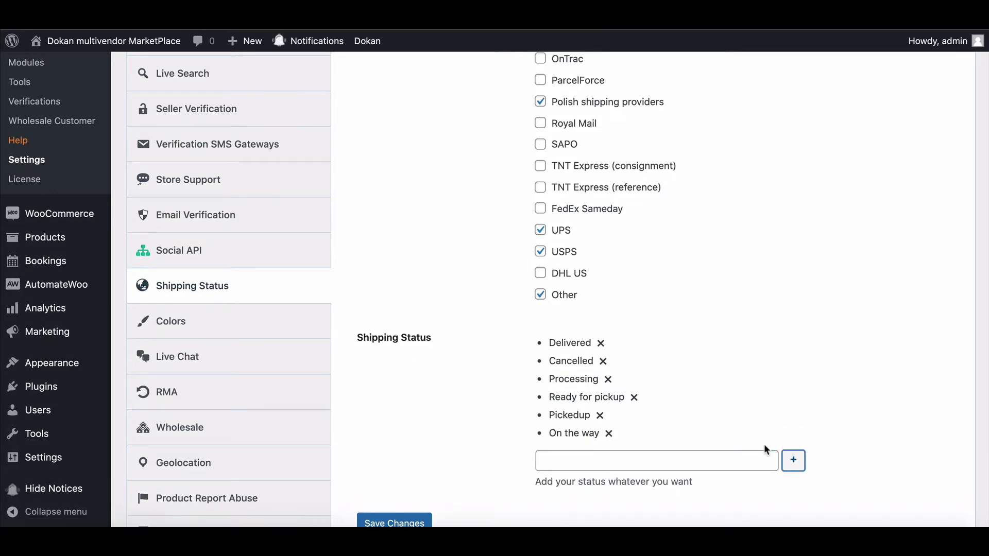
pyautogui.click(392, 523)
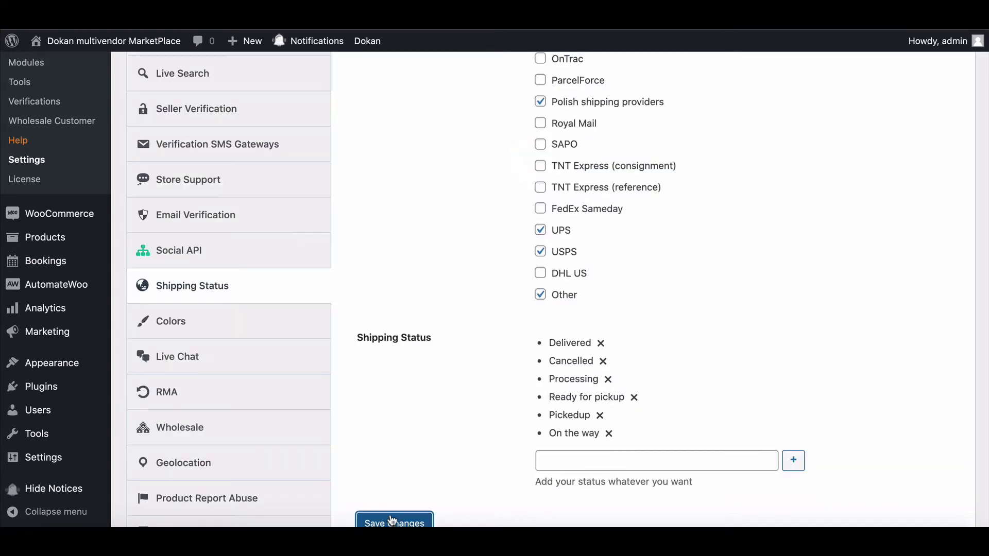
pyautogui.scroll(-1, 392, 521)
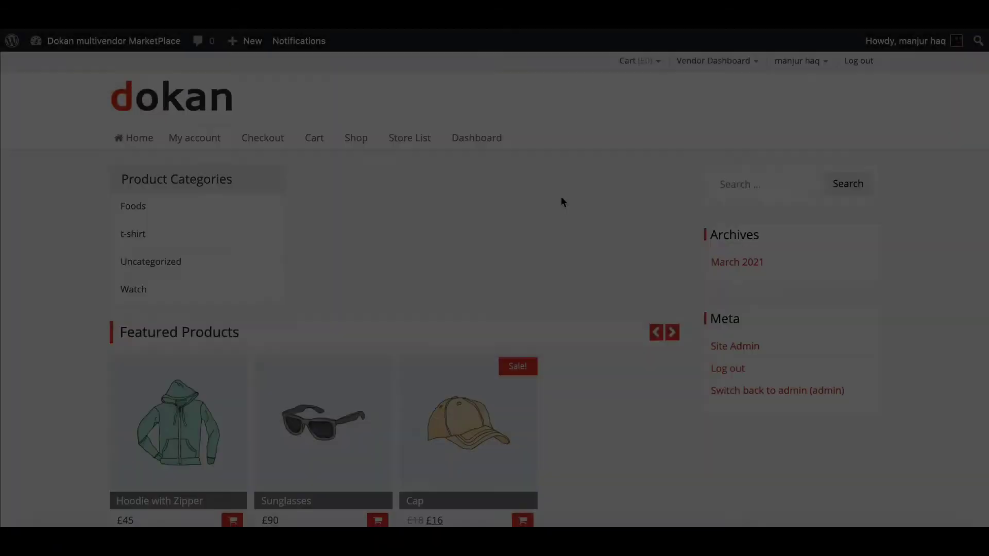
# - As the vendor, open the £145 two-watch Order #91 from Dashboard > Orders
pyautogui.scroll(-2, 561, 197)
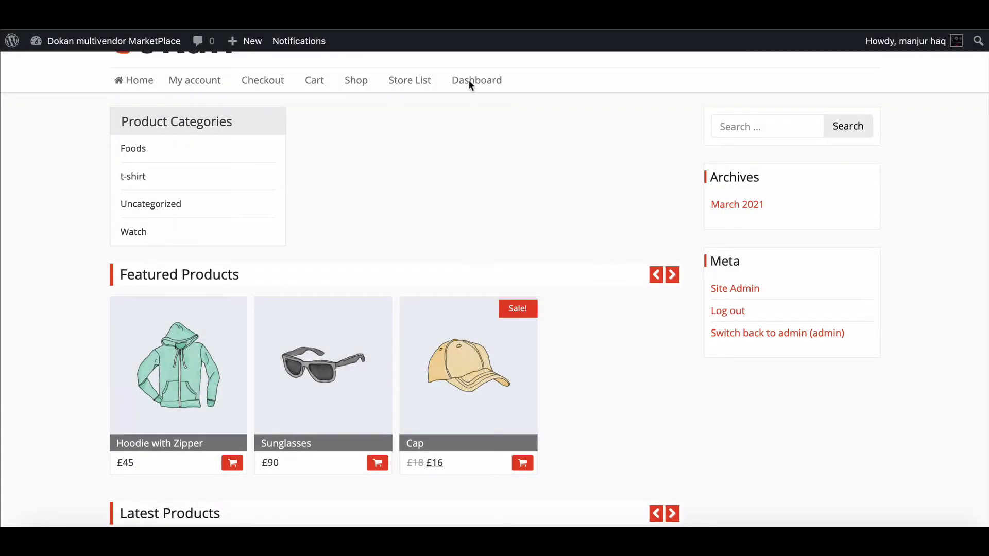
pyautogui.click(472, 82)
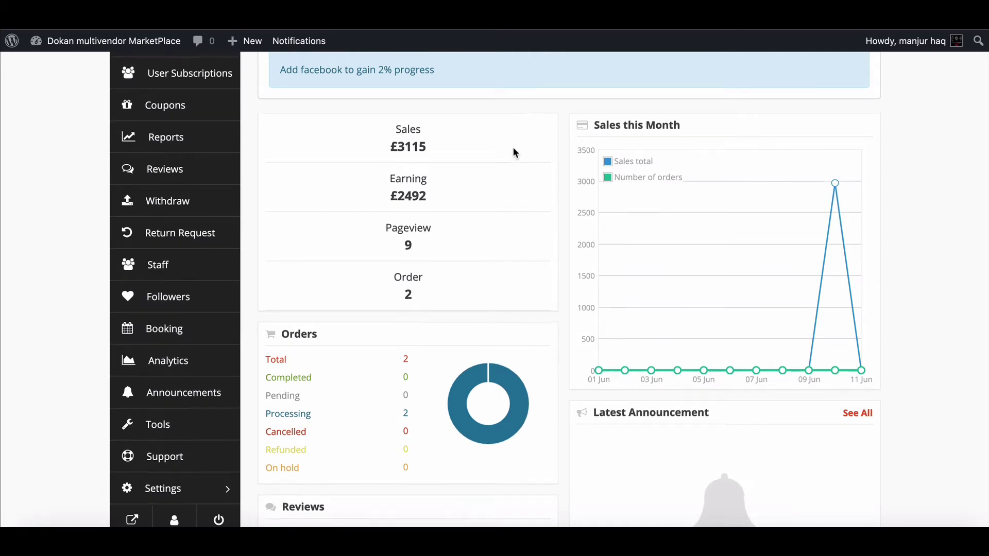
pyautogui.scroll(1, 513, 145)
pyautogui.click(187, 77)
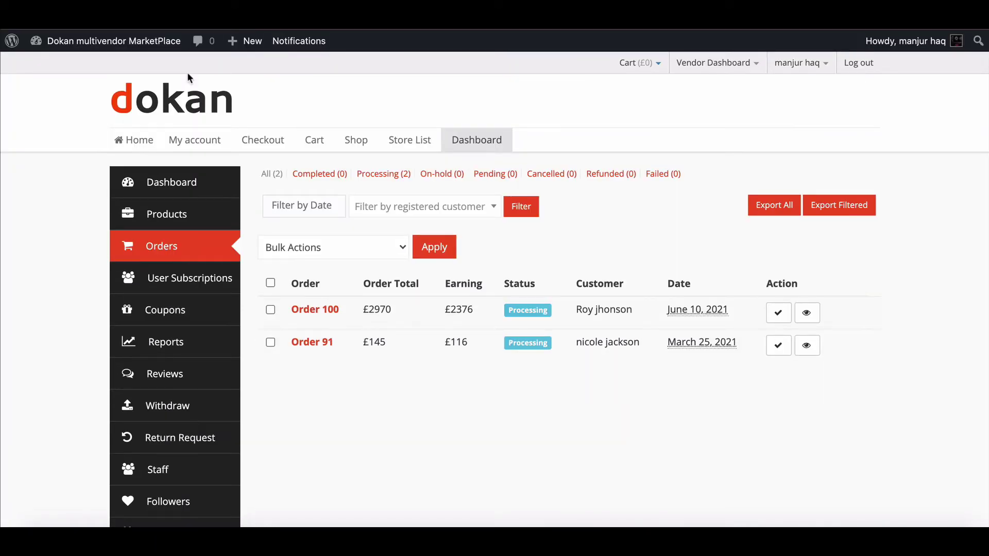
pyautogui.click(330, 344)
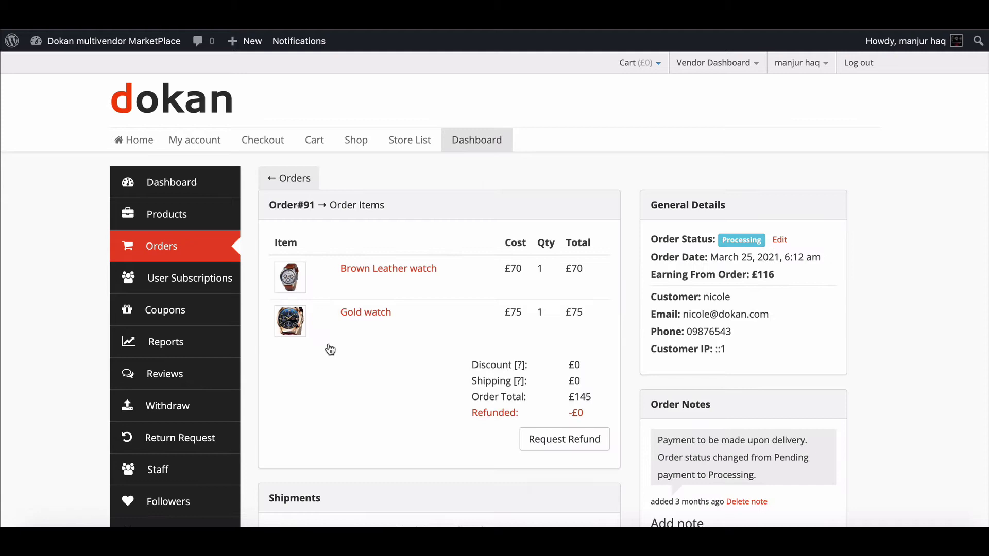
pyautogui.scroll(-3, 332, 352)
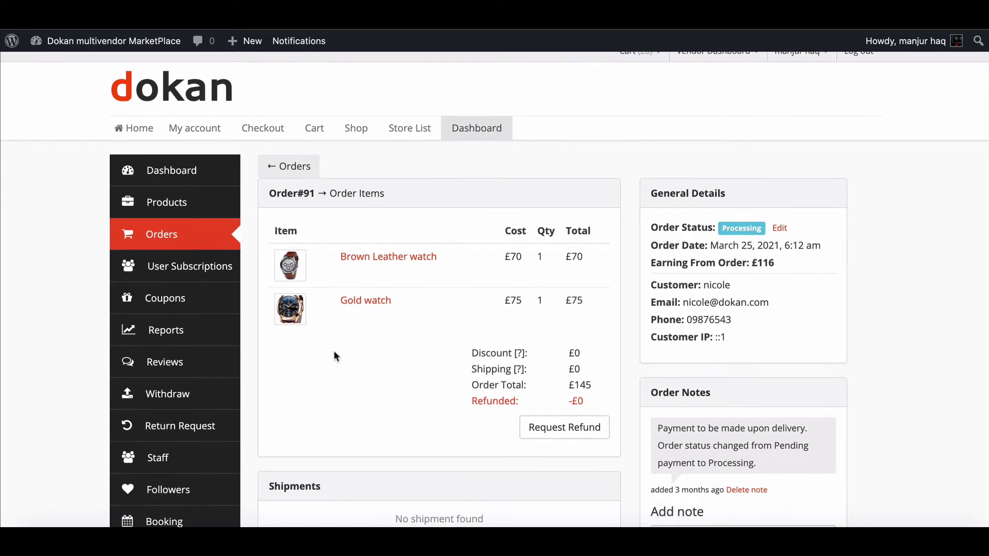
pyautogui.scroll(-1, 334, 354)
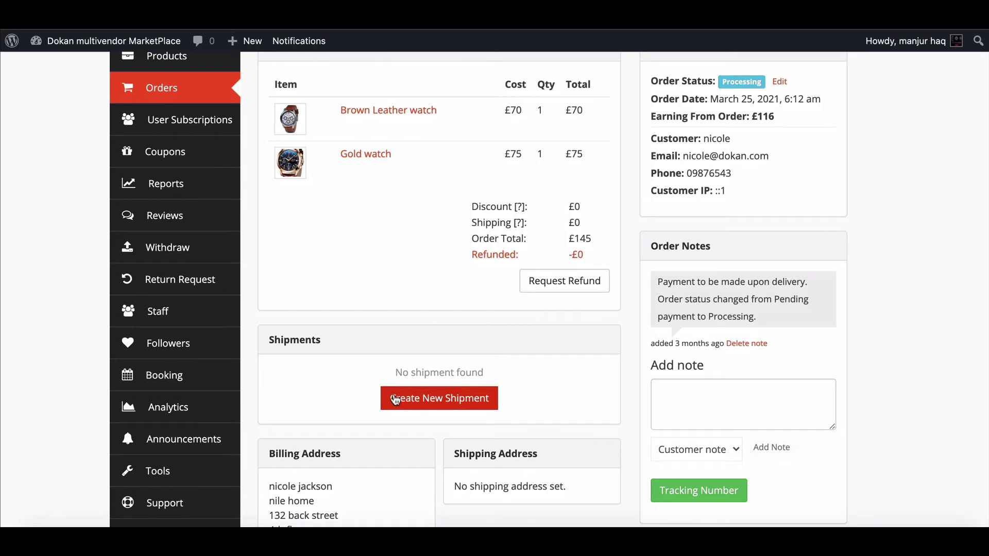
# - Start a new shipment for both watches with status Processing and provider DHL
pyautogui.click(396, 399)
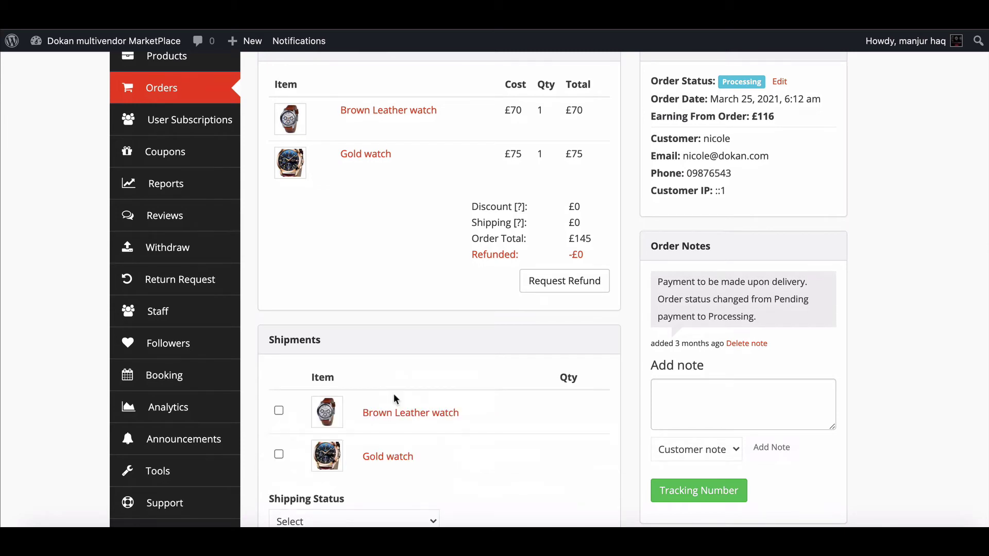
pyautogui.scroll(-3, 397, 400)
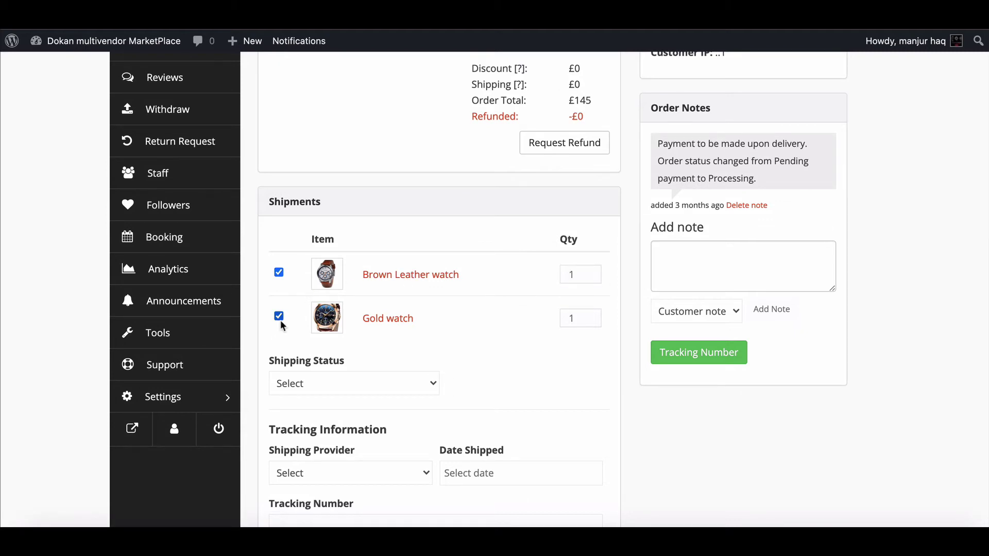
pyautogui.click(399, 382)
pyautogui.click(379, 422)
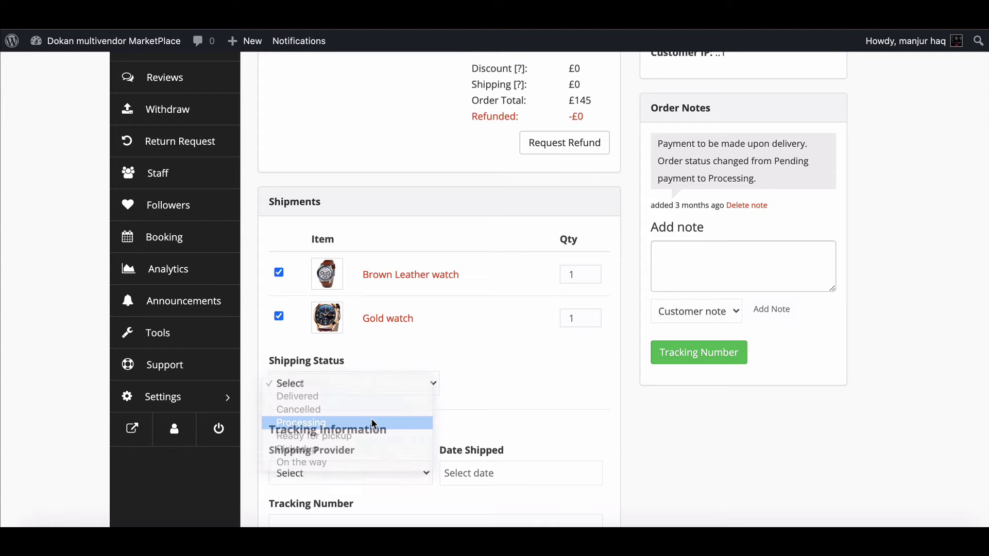
pyautogui.scroll(-3, 378, 414)
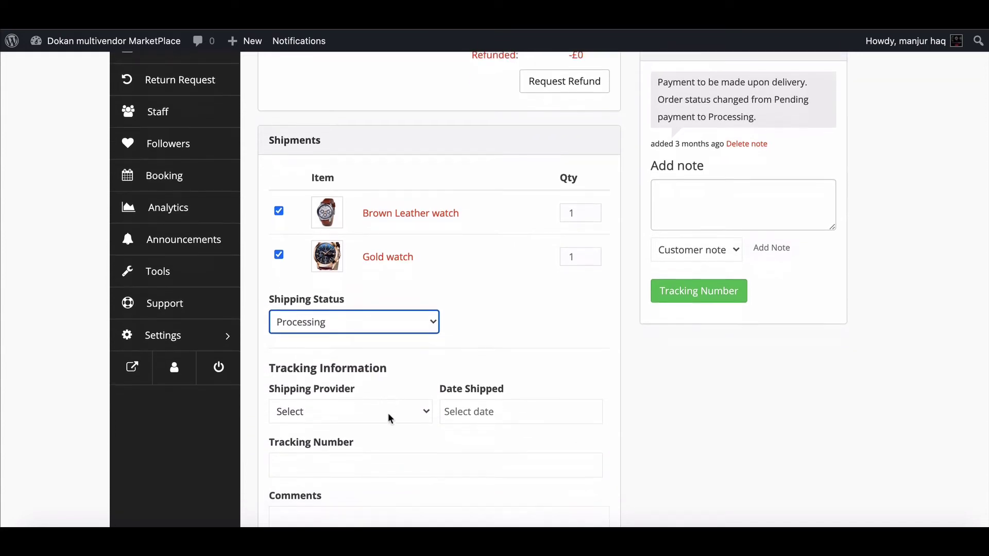
pyautogui.click(424, 326)
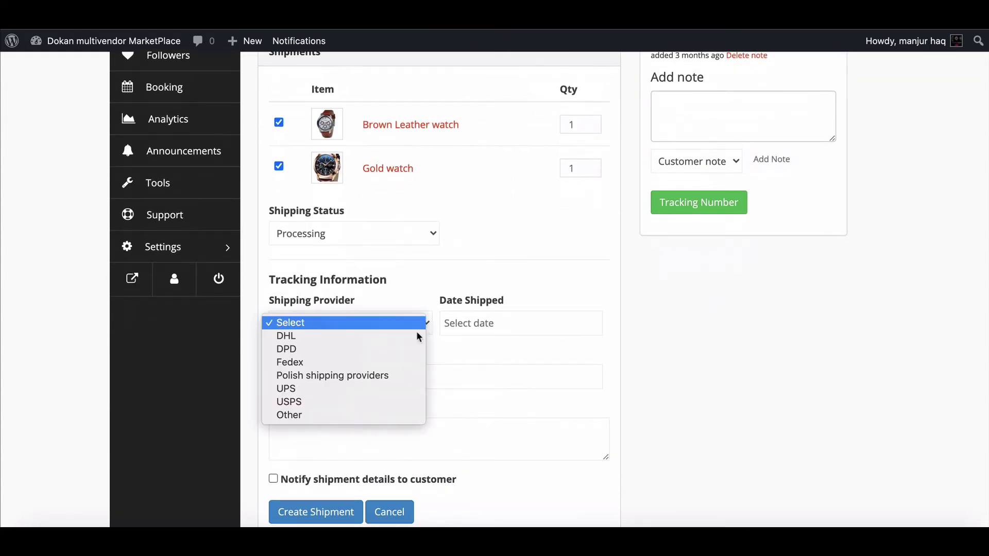
pyautogui.click(418, 334)
# - Set shipped date June 18, 2021 and tracking 0987654, notify the customer, and create the shipment
pyautogui.click(484, 319)
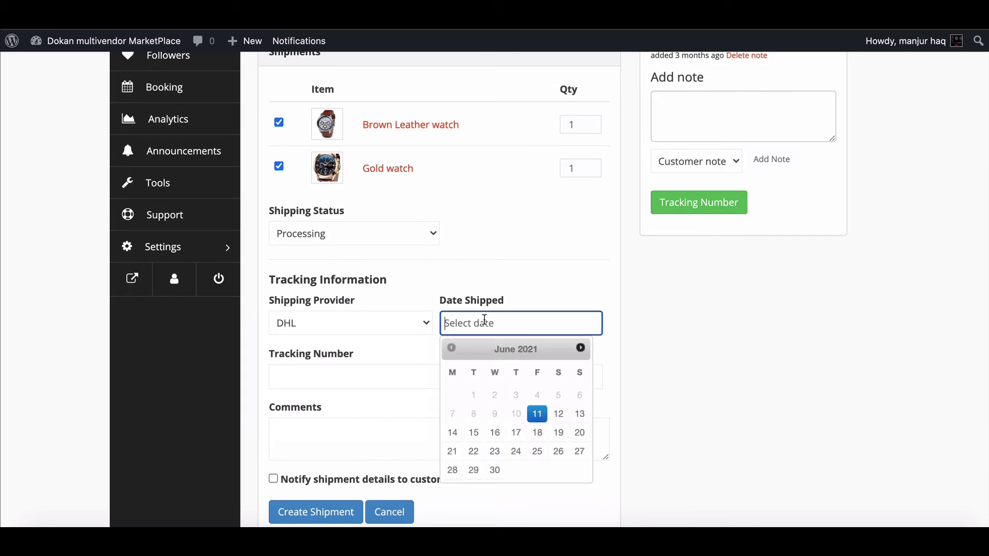
pyautogui.click(538, 434)
pyautogui.click(319, 376)
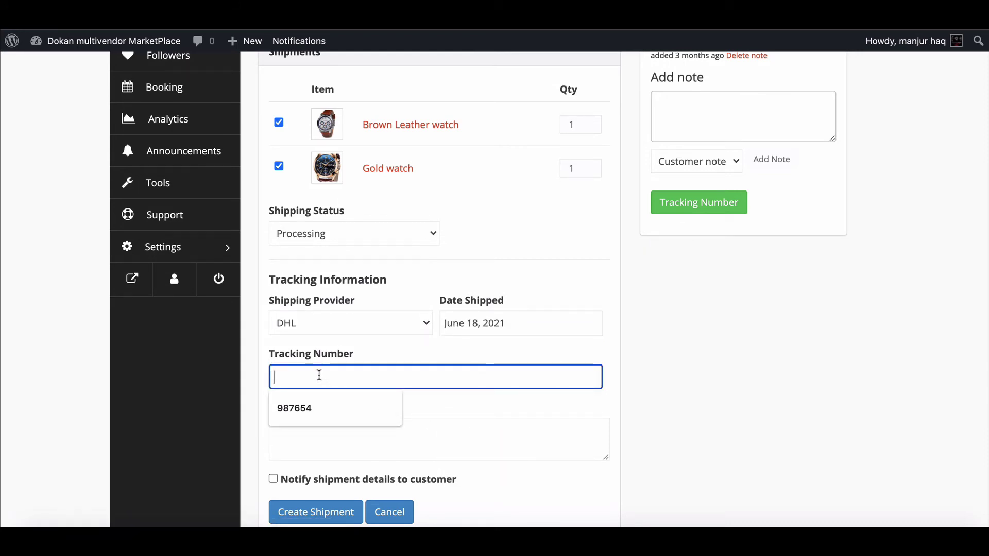
pyautogui.write('0987654')
pyautogui.scroll(-3, 322, 381)
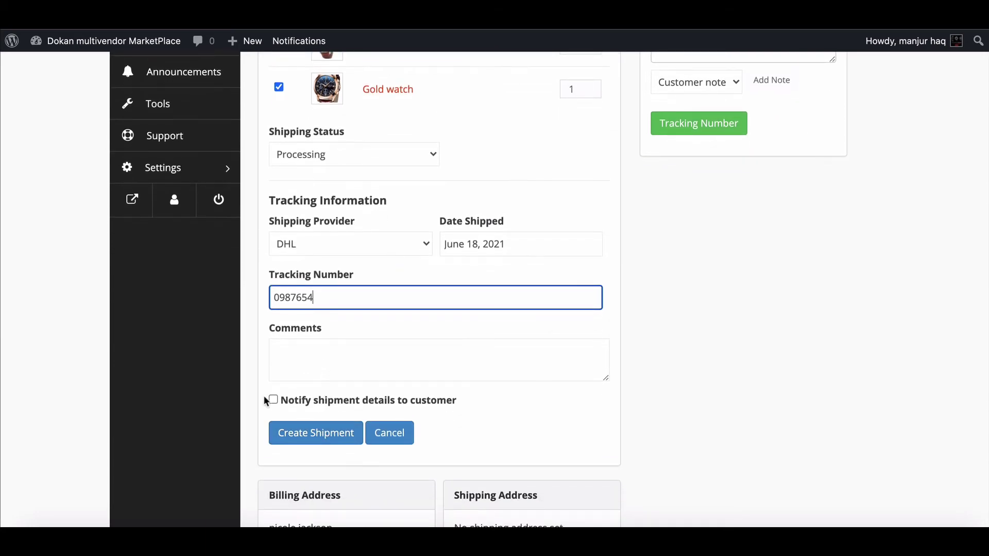
pyautogui.click(273, 400)
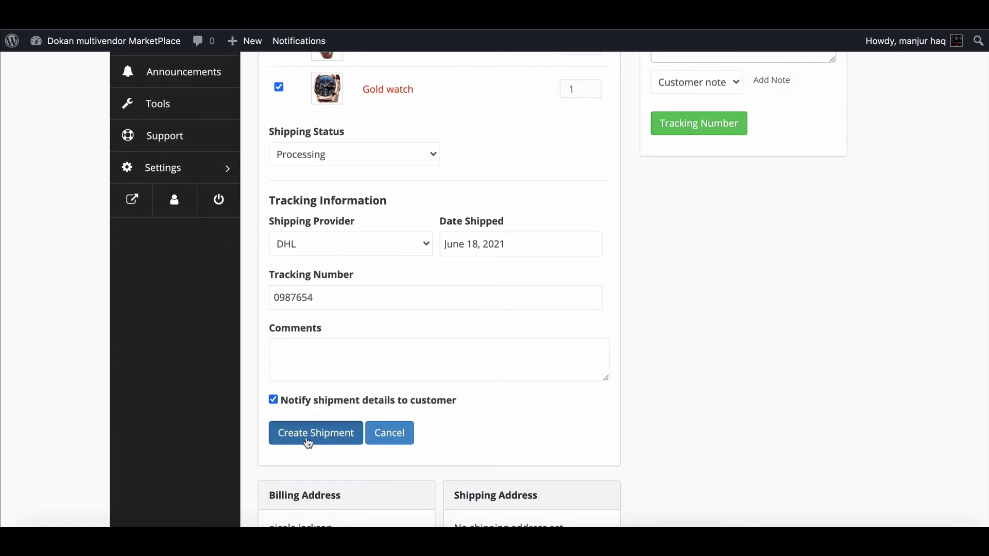
pyautogui.click(308, 443)
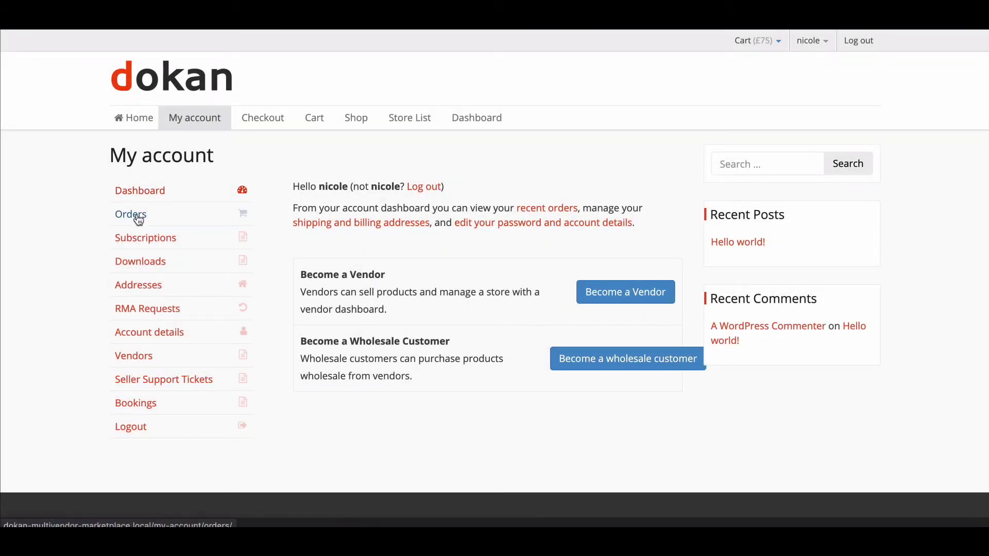
# - As the customer, open Order #91 and expand Shipment #1 to see the DHL tracking and both watches
pyautogui.click(139, 220)
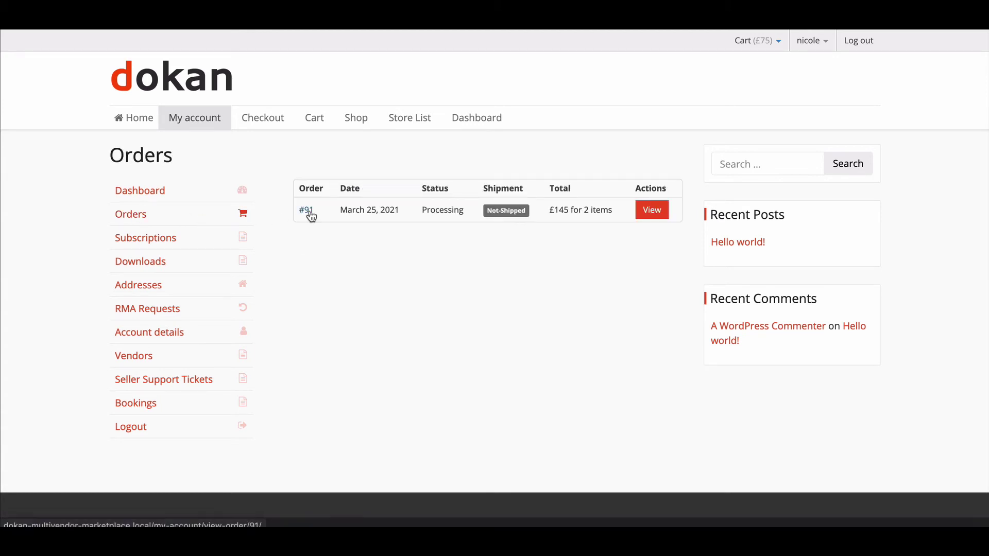
pyautogui.click(311, 216)
pyautogui.scroll(-3, 386, 311)
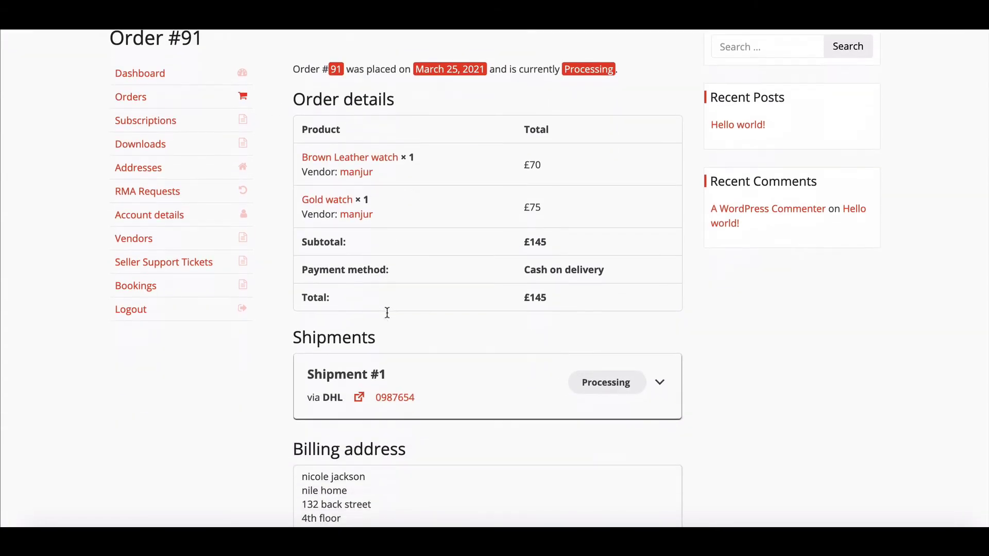
pyautogui.scroll(-1, 388, 315)
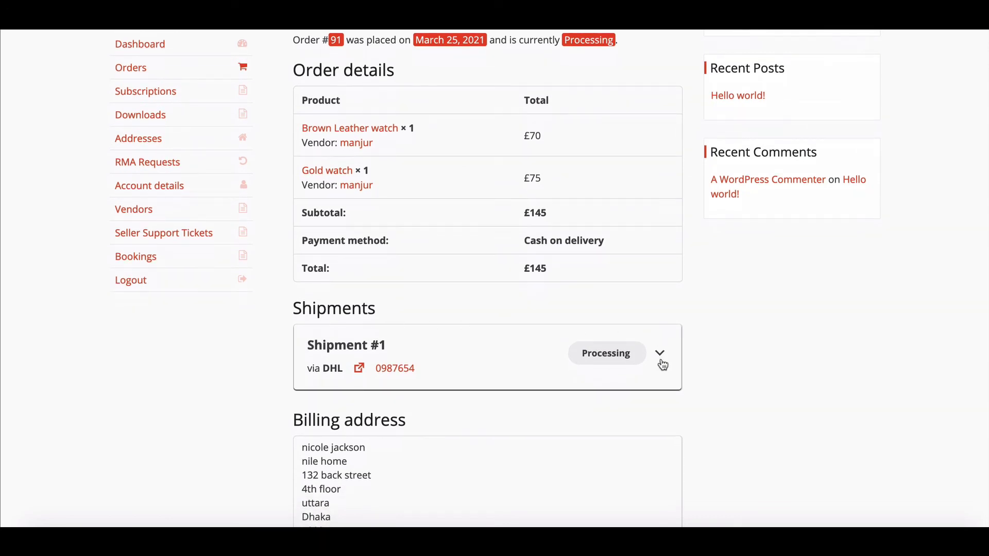
pyautogui.click(661, 356)
pyautogui.scroll(-2, 531, 405)
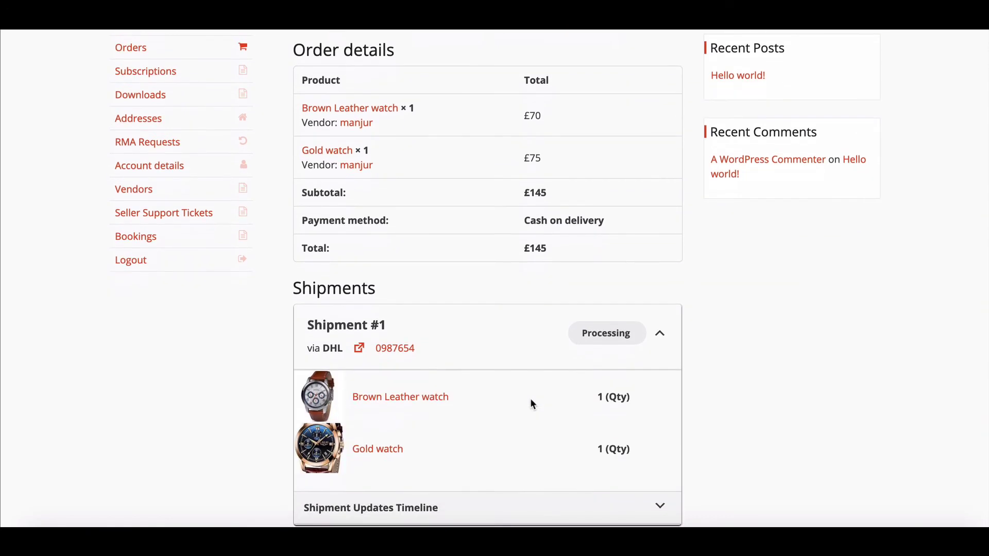
pyautogui.scroll(5, 532, 405)
pyautogui.scroll(2, 532, 405)
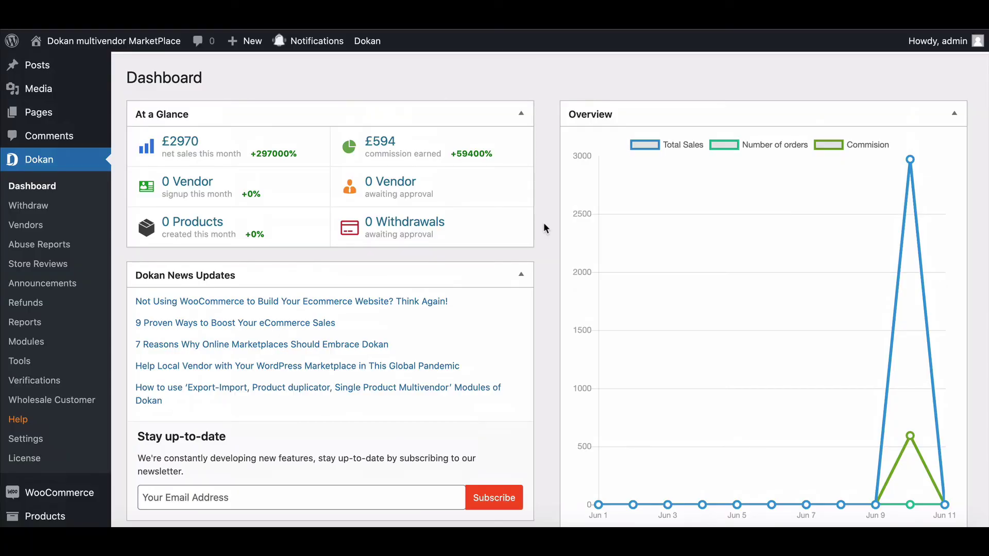
# - In wp-admin, open order #91 from WooCommerce Orders and expand Shipment #1 (DHL, On the way)
pyautogui.scroll(-4, 543, 226)
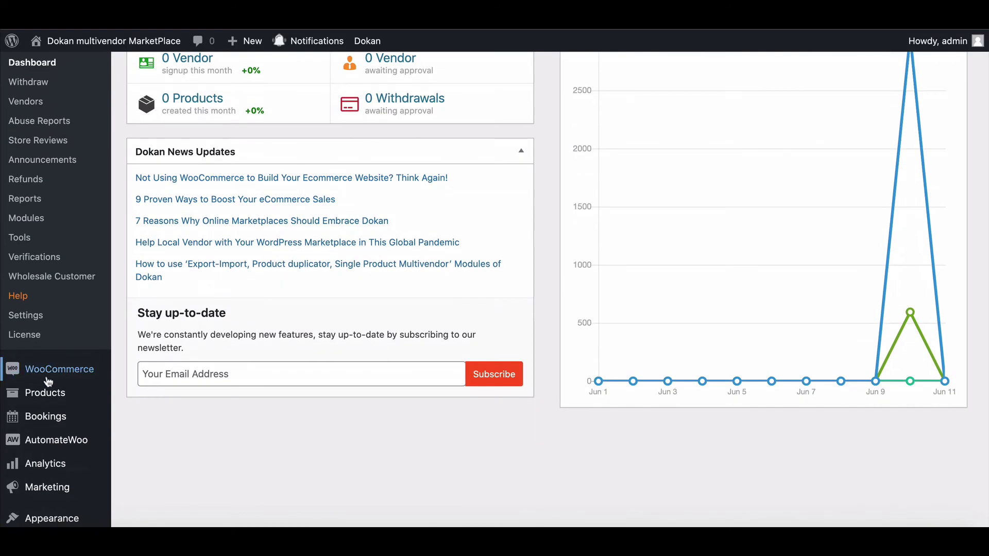
pyautogui.moveTo(49, 382)
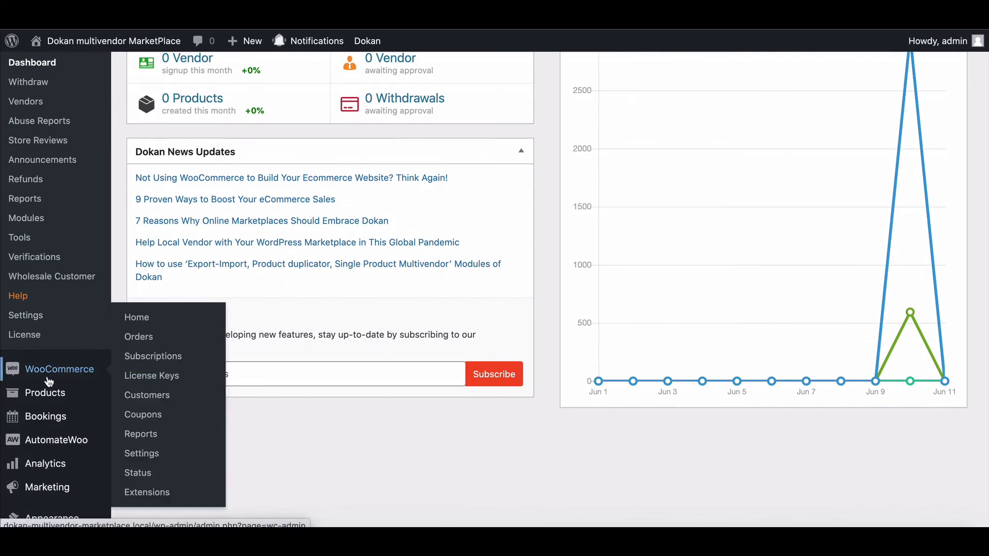
pyautogui.click(154, 342)
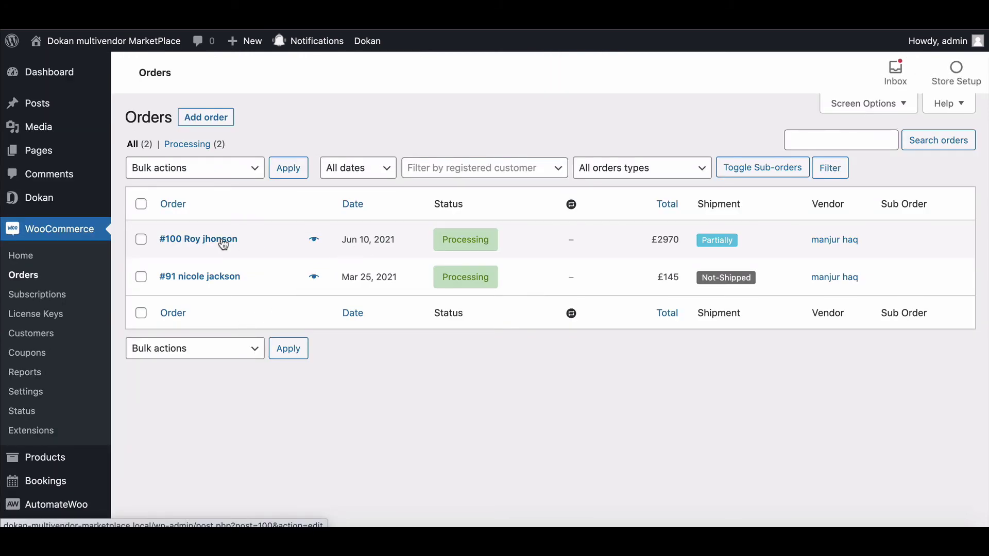
pyautogui.click(220, 279)
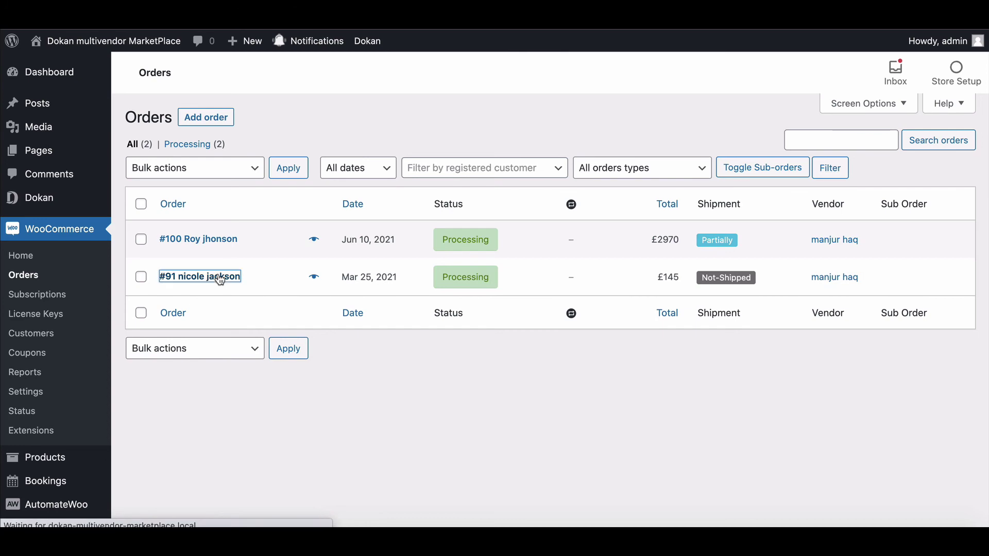
pyautogui.scroll(-15, 290, 304)
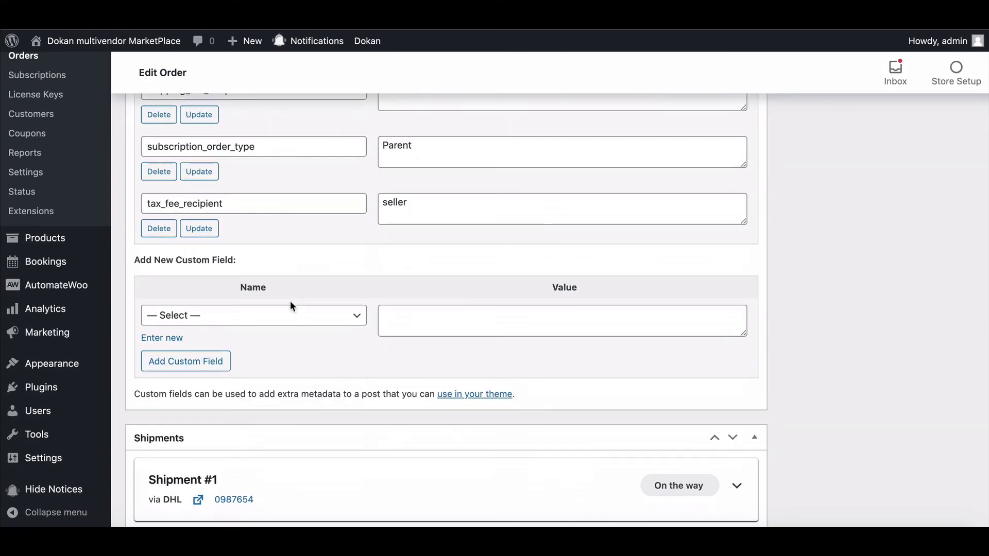
pyautogui.scroll(-3, 292, 308)
pyautogui.click(738, 348)
pyautogui.scroll(-3, 618, 361)
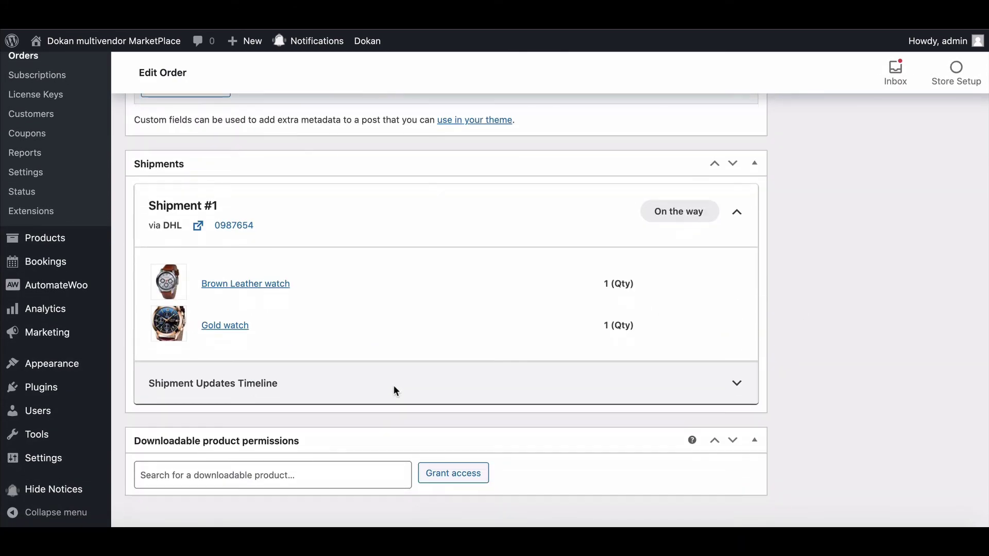
# - Scroll through the Dokan marketplace homepage
pyautogui.scroll(-1, 379, 376)
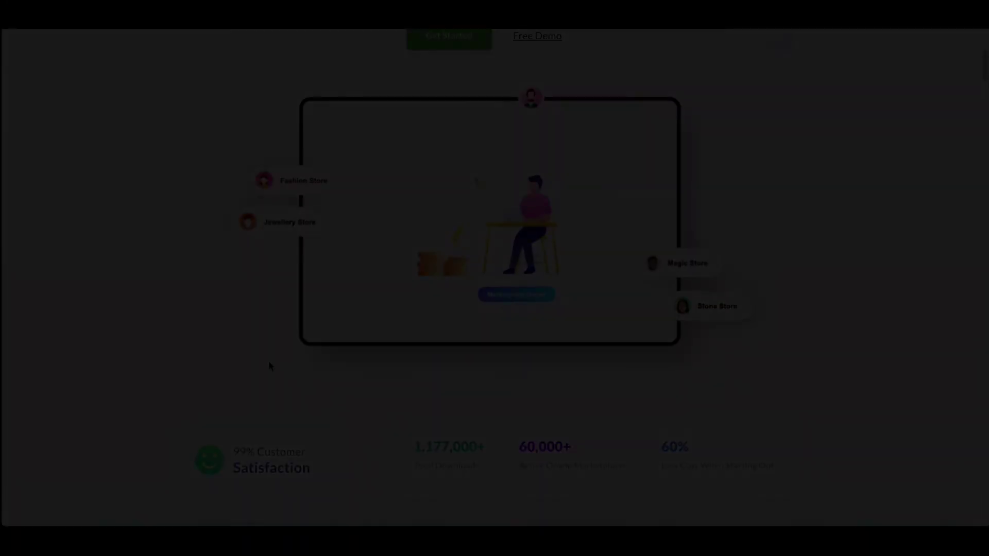
pyautogui.scroll(5, 269, 365)
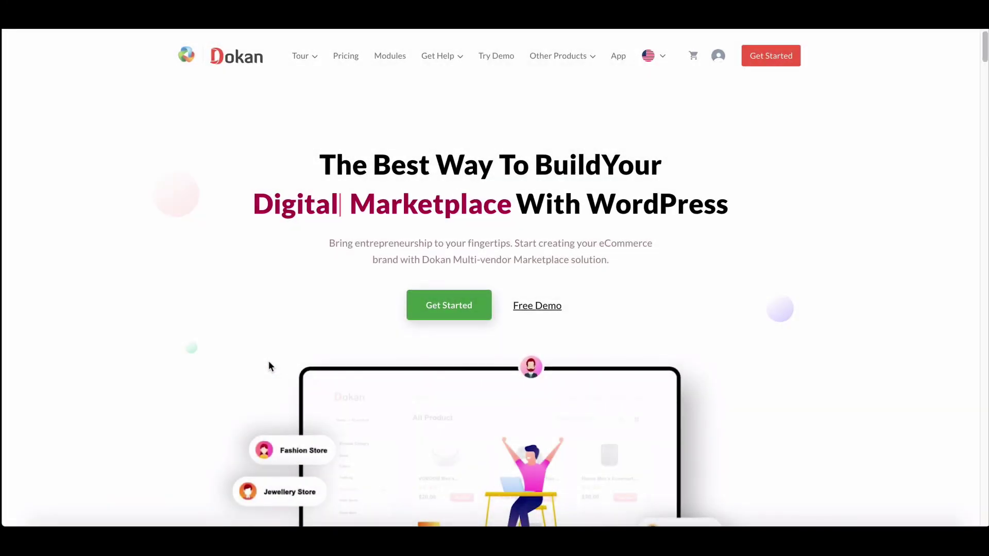